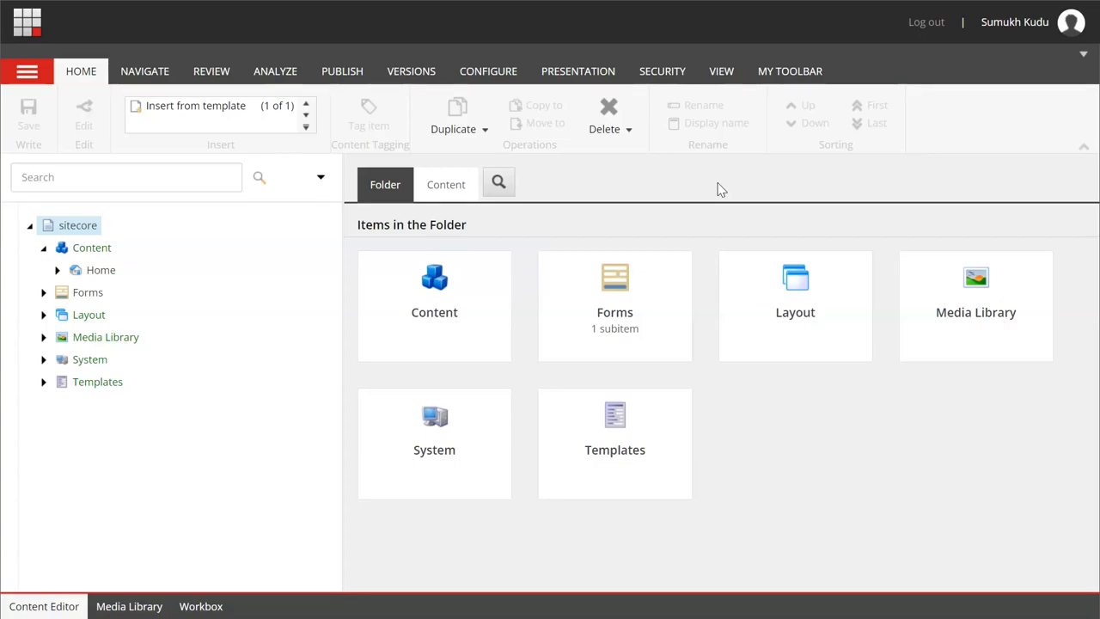
Expand Templates > User Defined > Teaser Components Folder to list the four Teaser templates
left_click(43, 382)
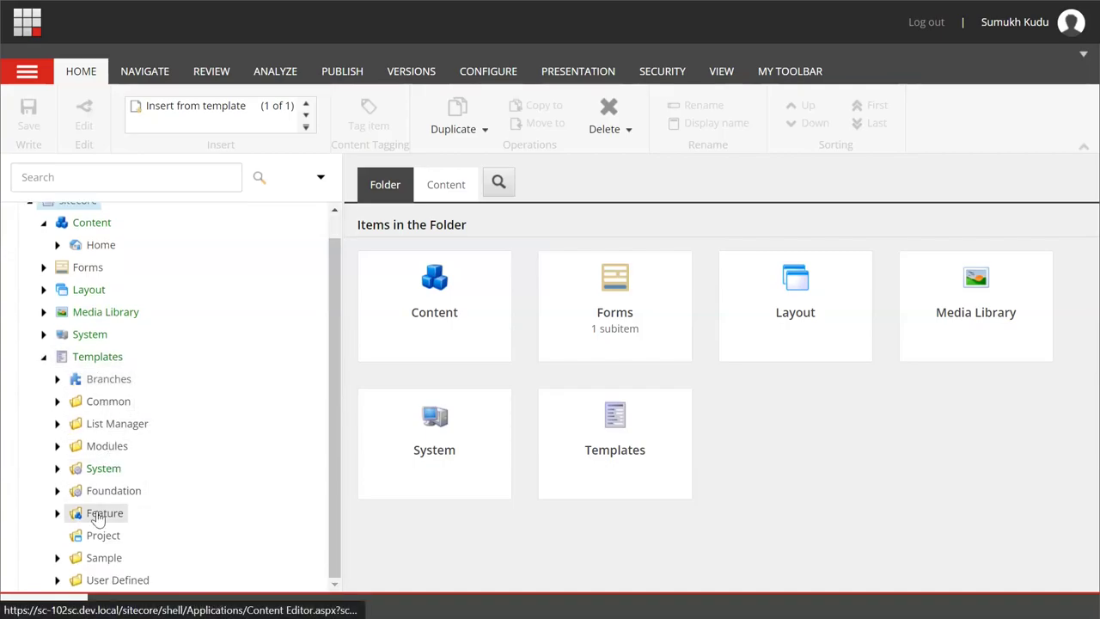
left_click(57, 580)
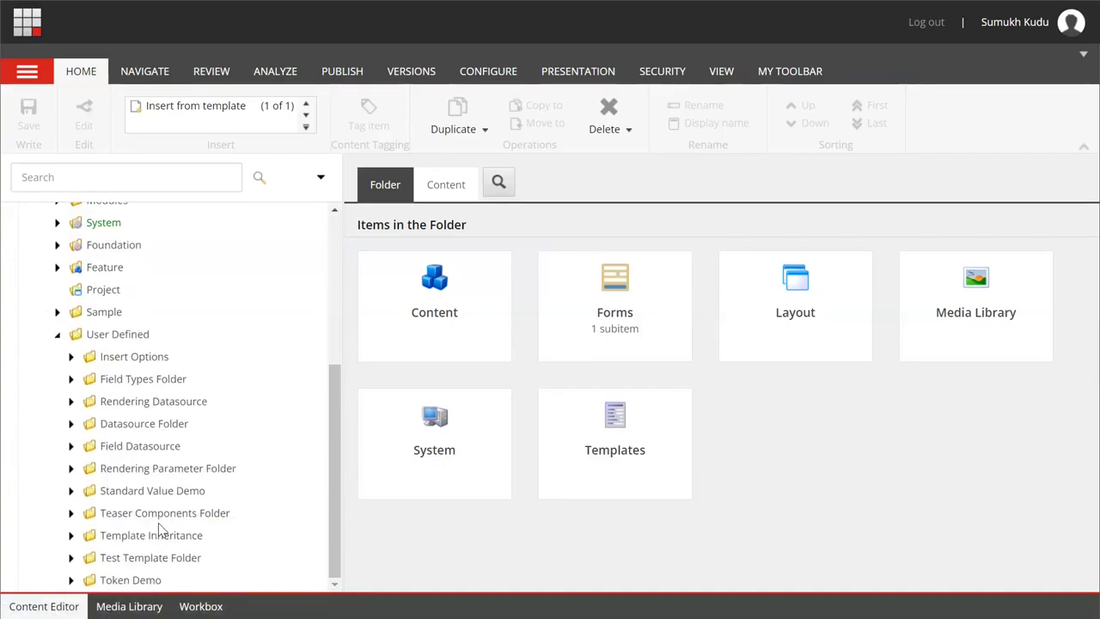
left_click(71, 513)
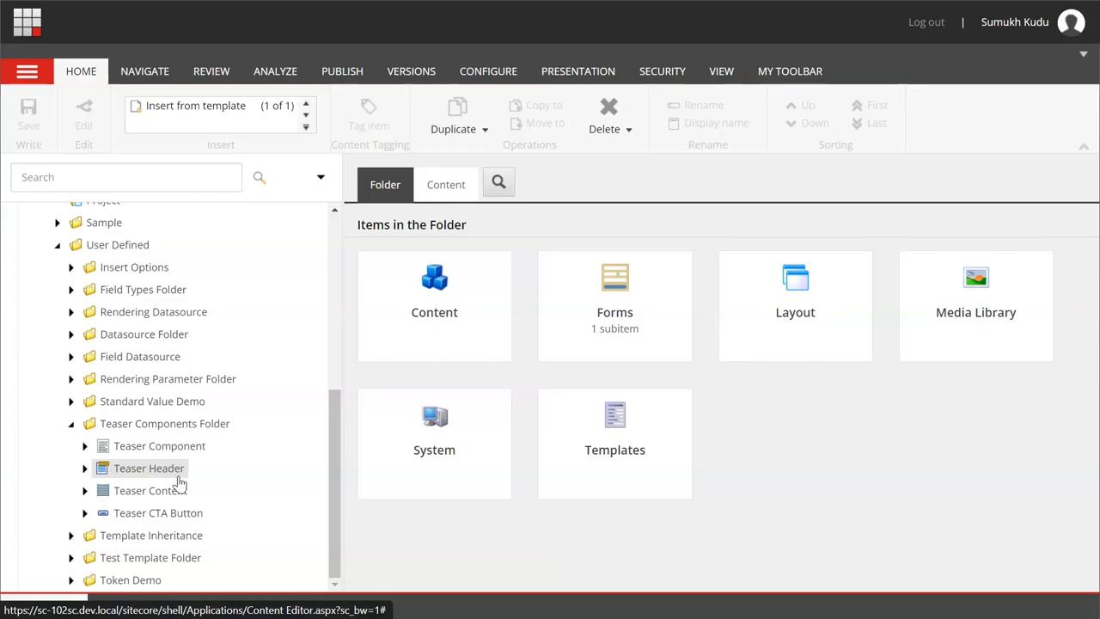
Expand System > Settings > Rules > Insert Options > Rules to reveal existing rules such as Bucket
scroll(103, 412, "up", 5)
left_click(43, 364)
scroll(86, 382, "down", 2)
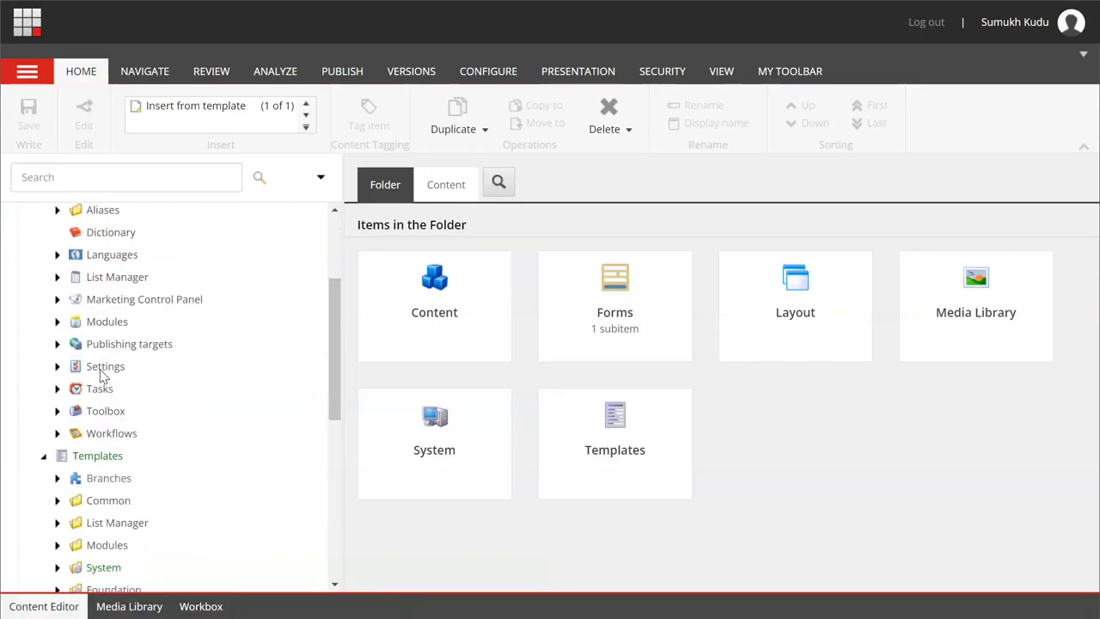
left_click(57, 366)
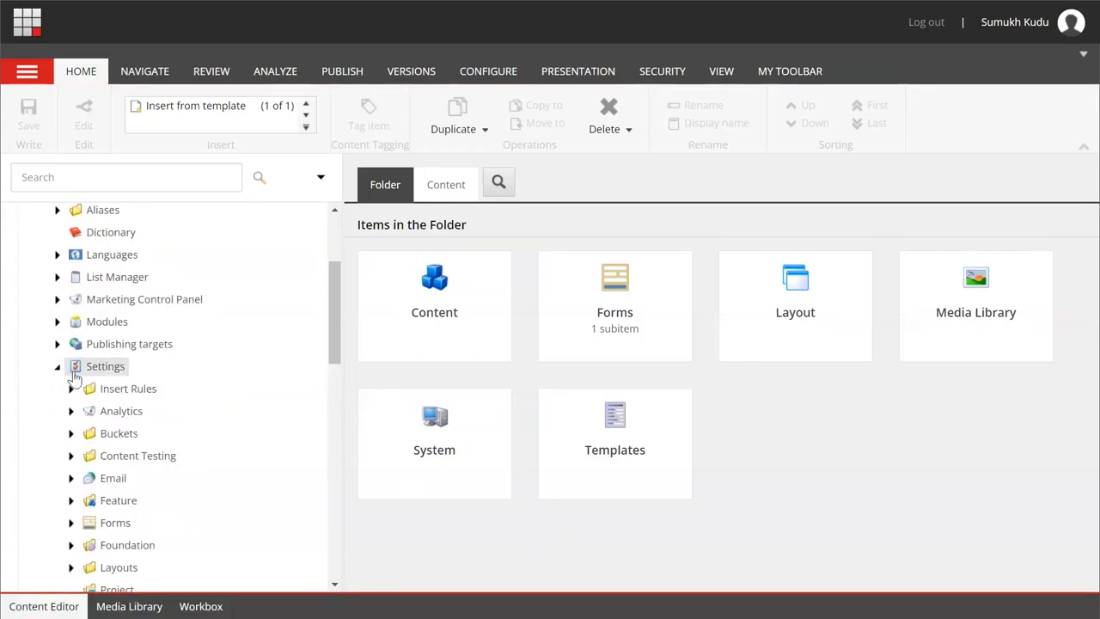
scroll(86, 373, "down", 2)
scroll(86, 378, "down", 2)
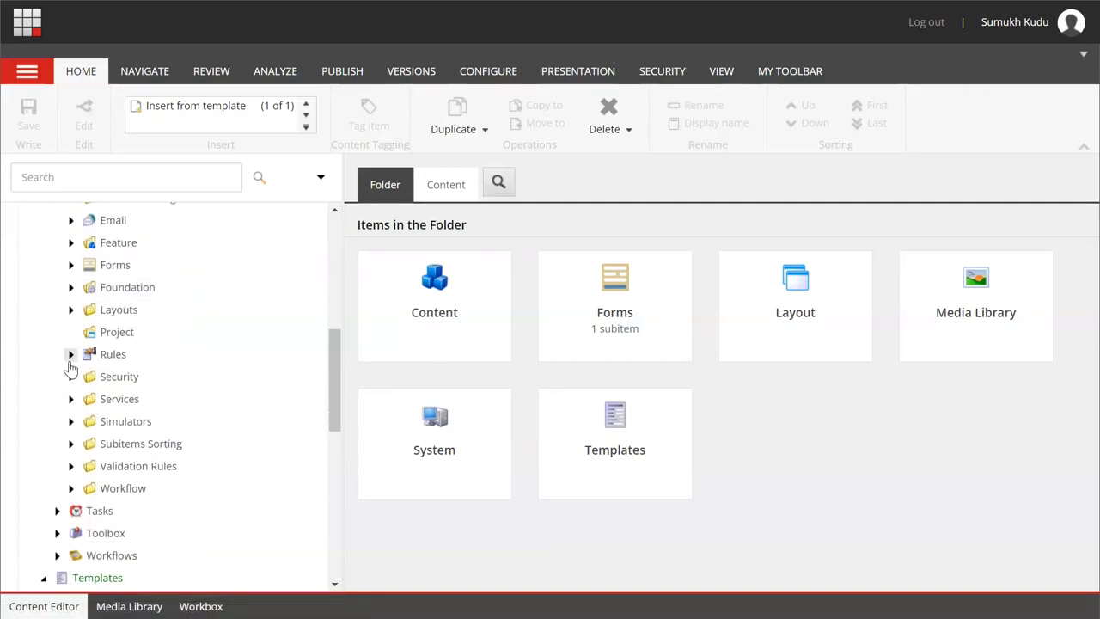
left_click(70, 355)
scroll(133, 384, "down", 1)
scroll(133, 386, "down", 1)
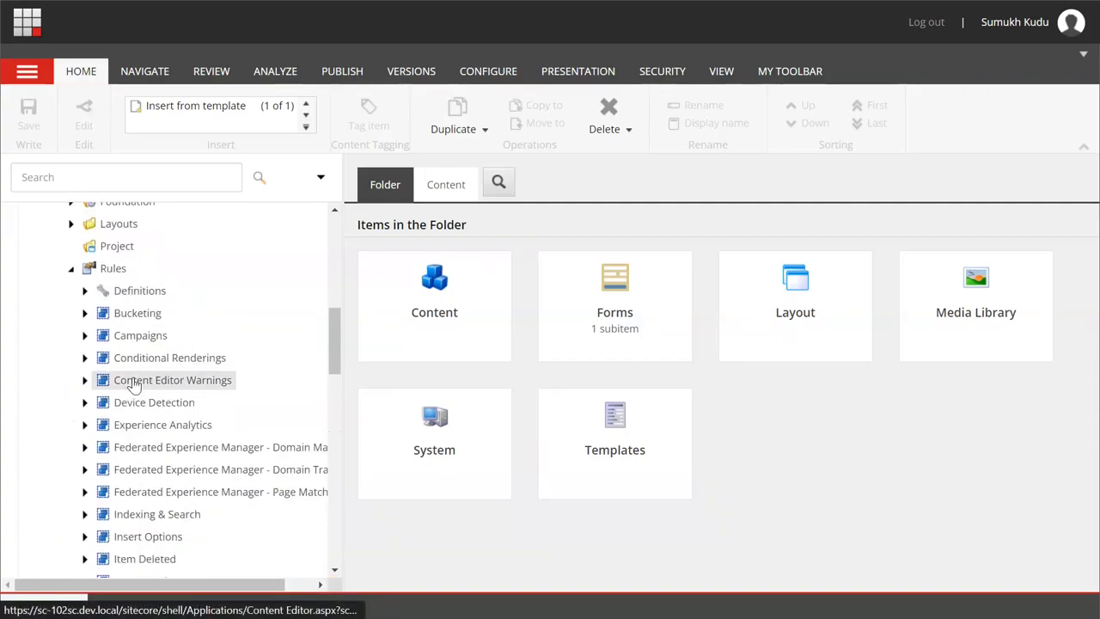
scroll(134, 386, "down", 3)
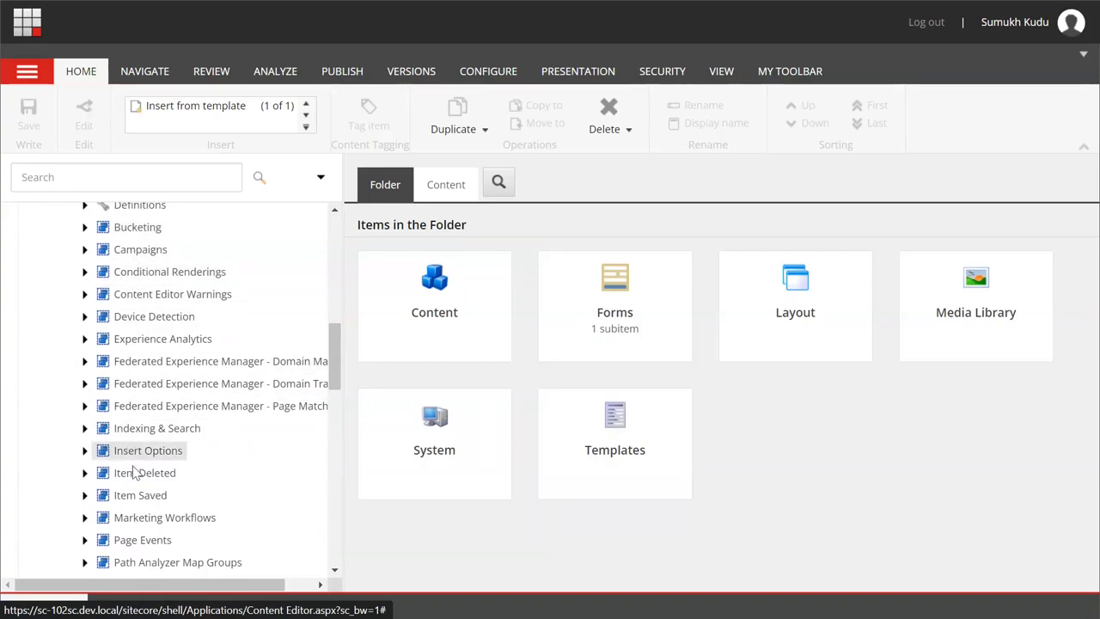
scroll(129, 464, "down", 3)
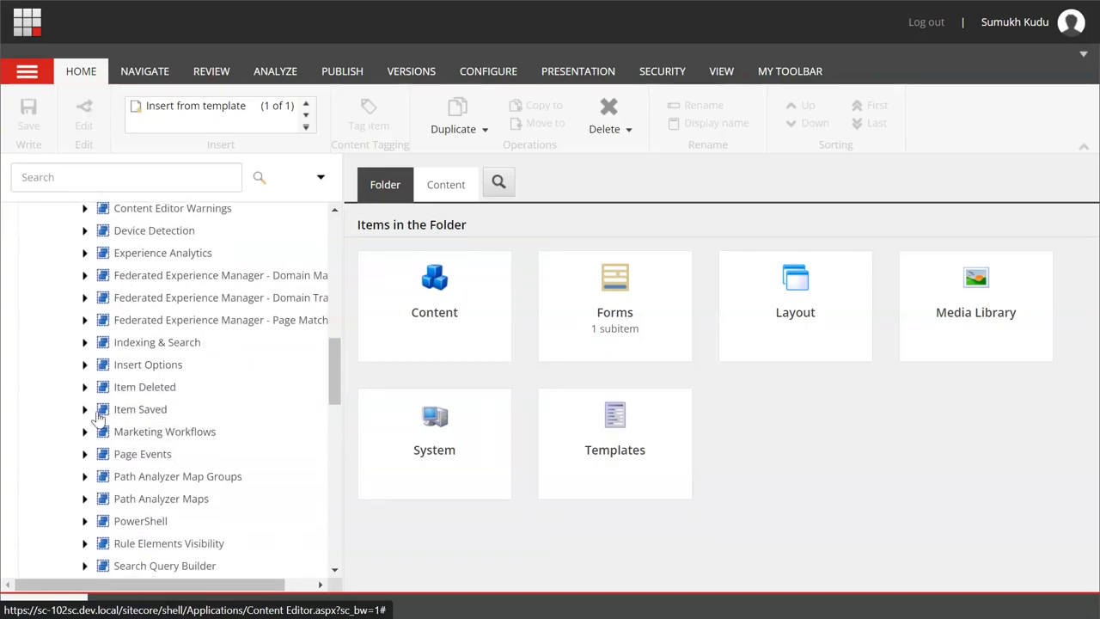
left_click(85, 365)
scroll(90, 344, "down", 3)
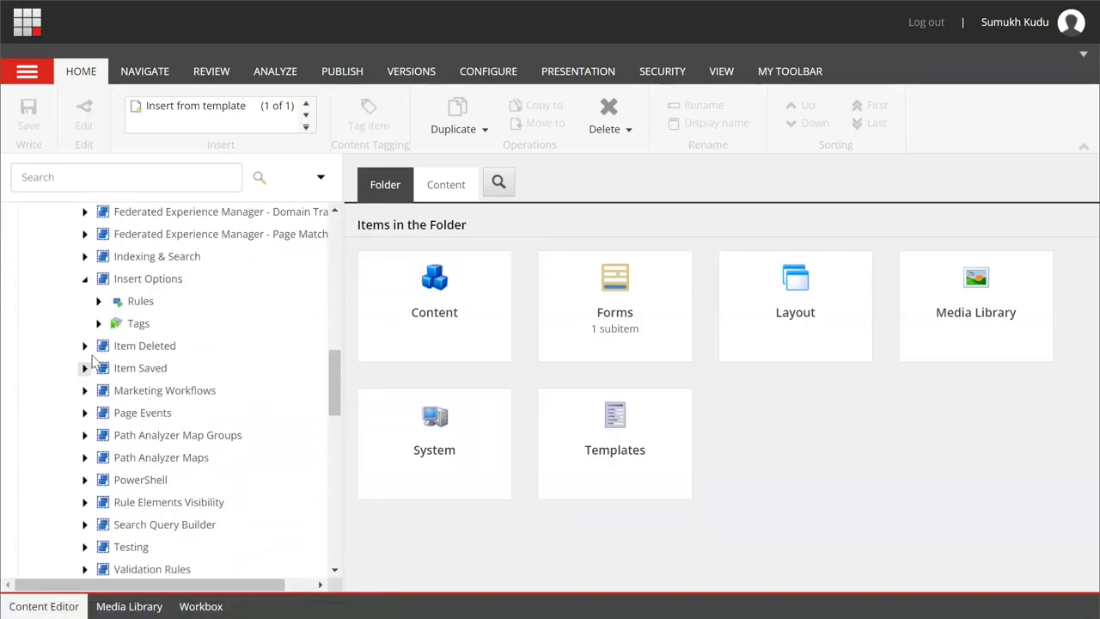
left_click(97, 305)
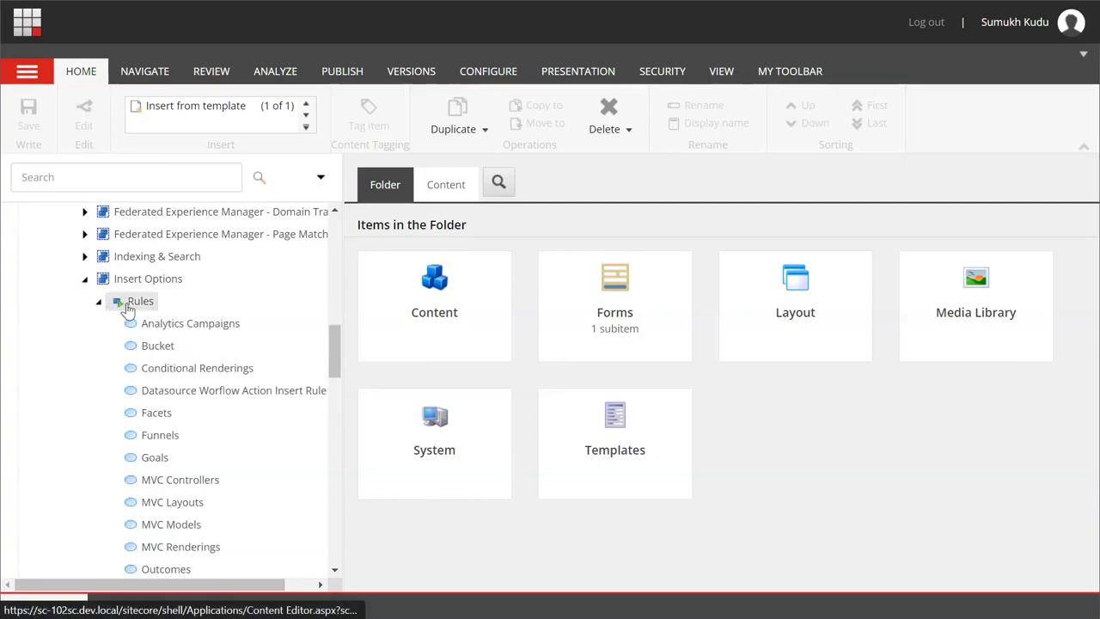
Insert an insert options rule 'Custom Insert Option Rule' under Rules, with Name field 'Teaser Component Rule'
right_click(131, 304)
mouse_move(170, 317)
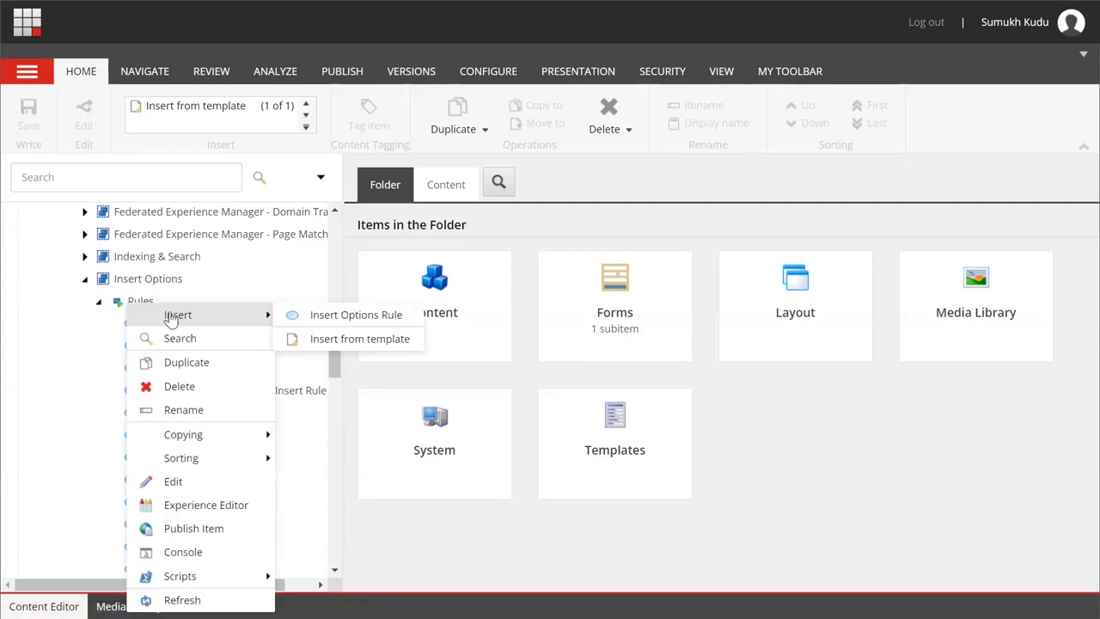
left_click(316, 320)
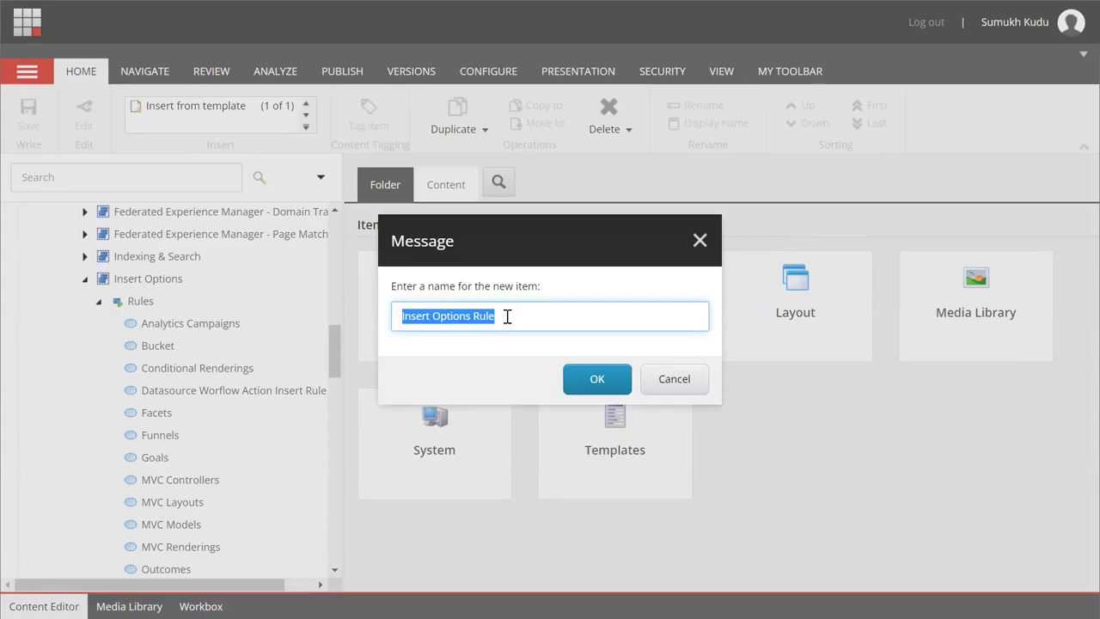
key("BackSpace")
type("Custom Insert Option Rule")
left_click(606, 384)
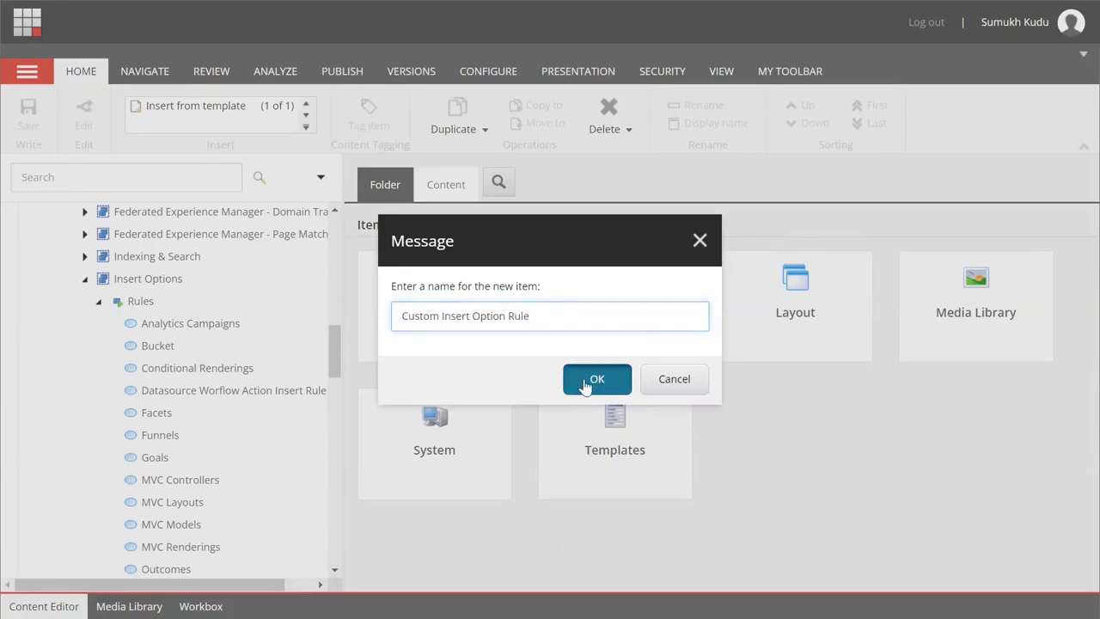
scroll(528, 393, "down", 5)
type("Te")
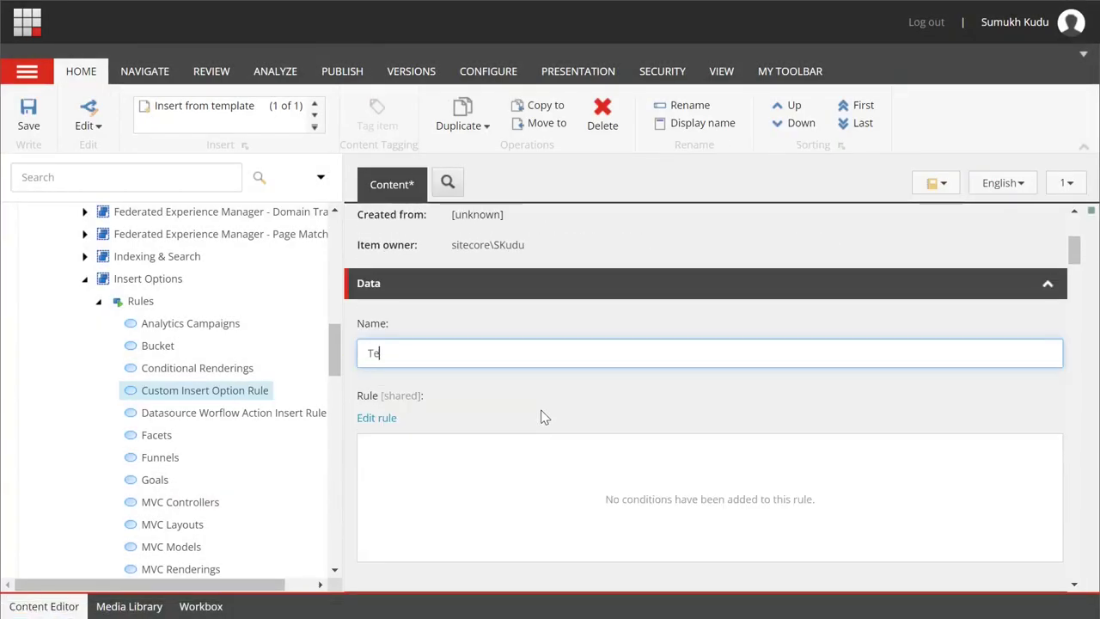
type("aser Component Rule")
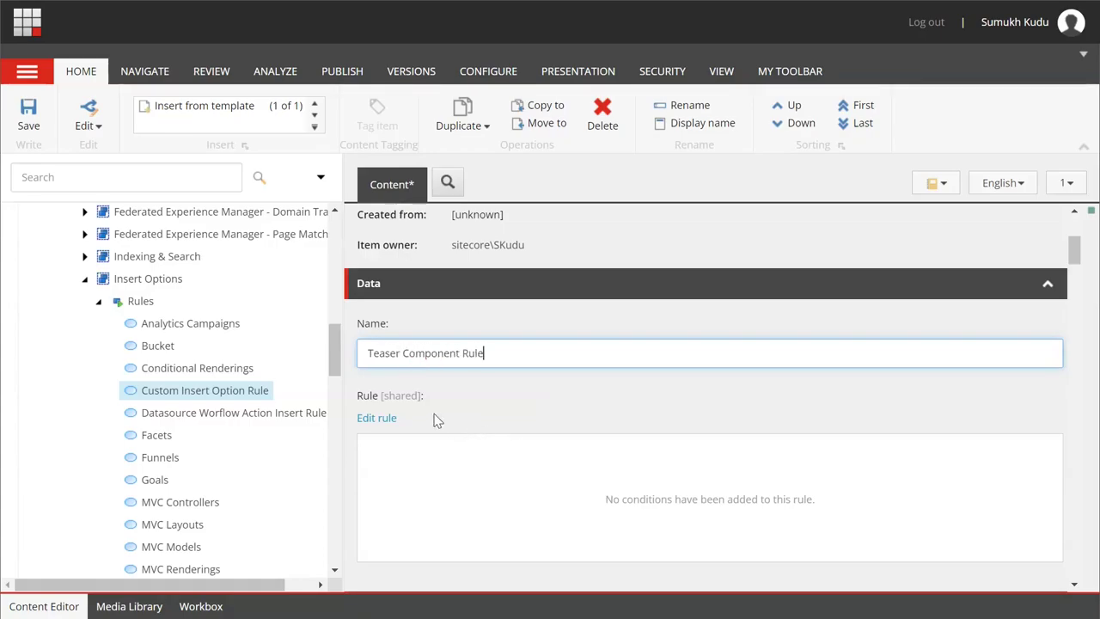
Add the 'where the item template is specific template' condition and browse its picker to the Teaser Components Folder
left_click(378, 418)
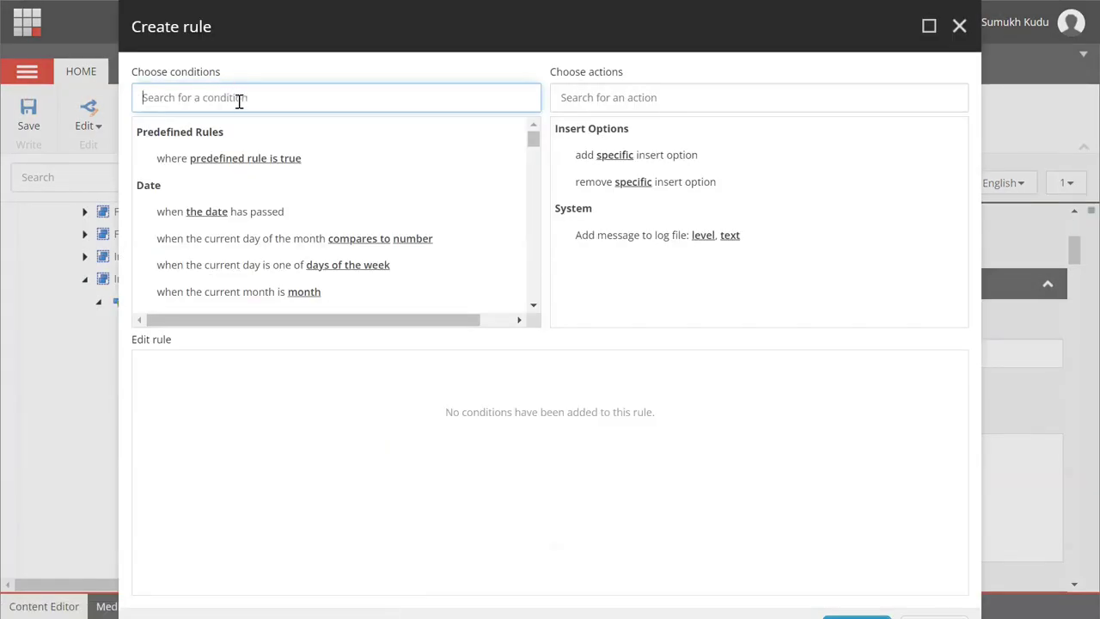
type("templa")
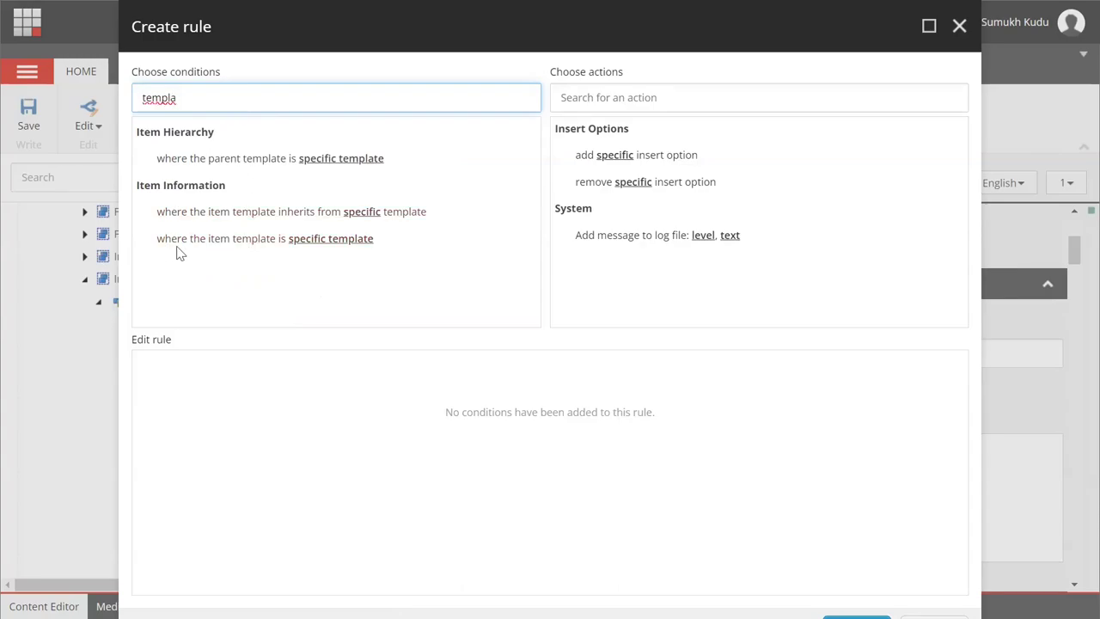
left_click(314, 247)
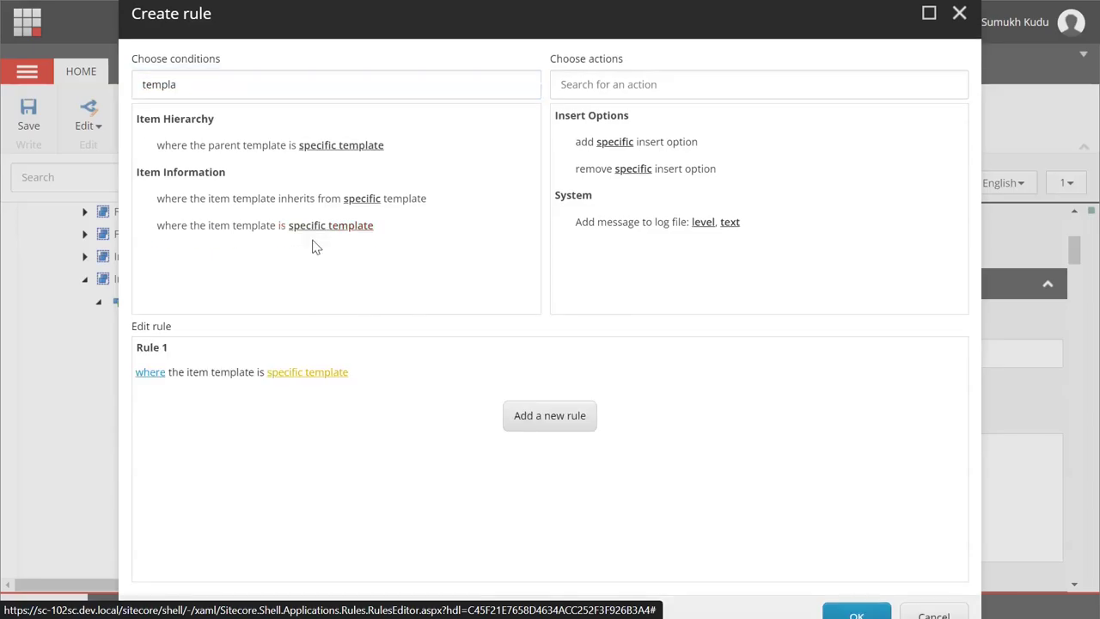
left_click(307, 373)
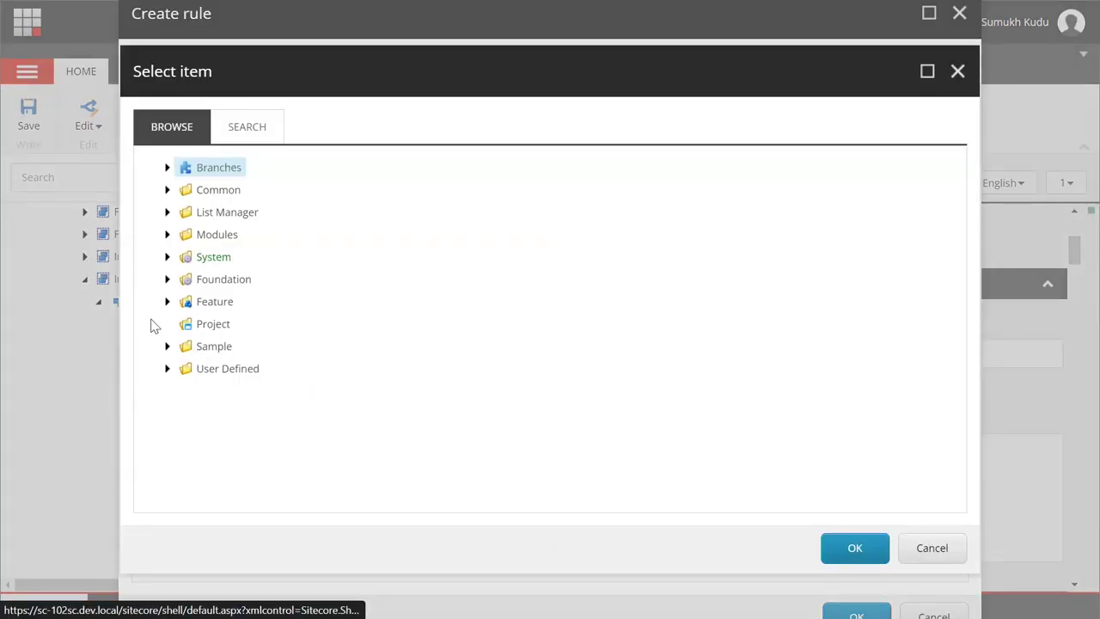
left_click(166, 367)
scroll(223, 344, "down", 2)
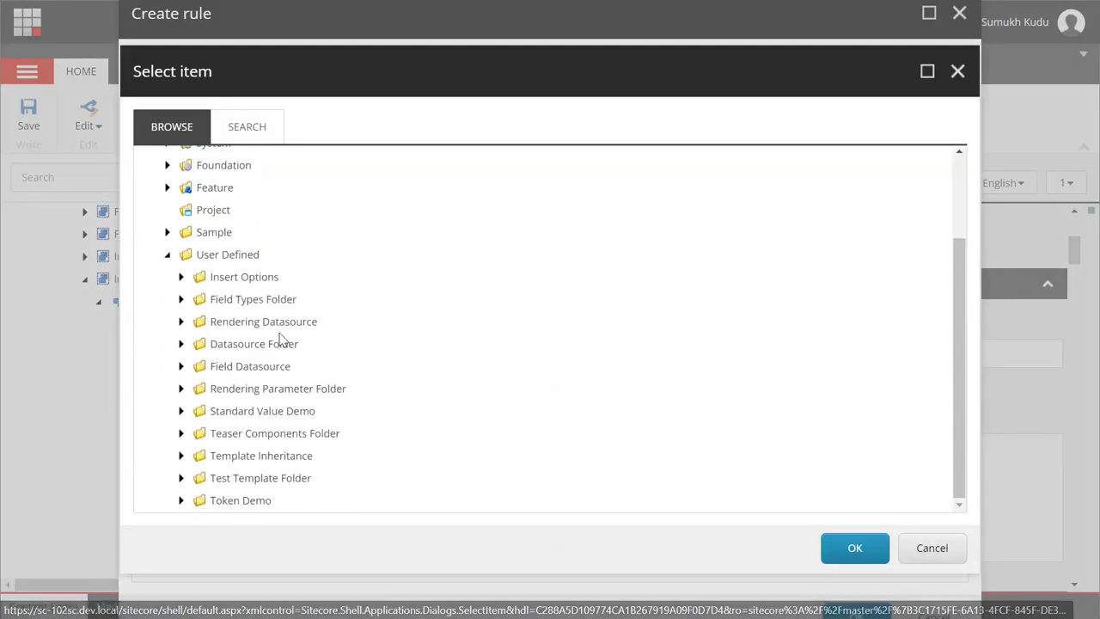
left_click(181, 433)
scroll(193, 412, "down", 2)
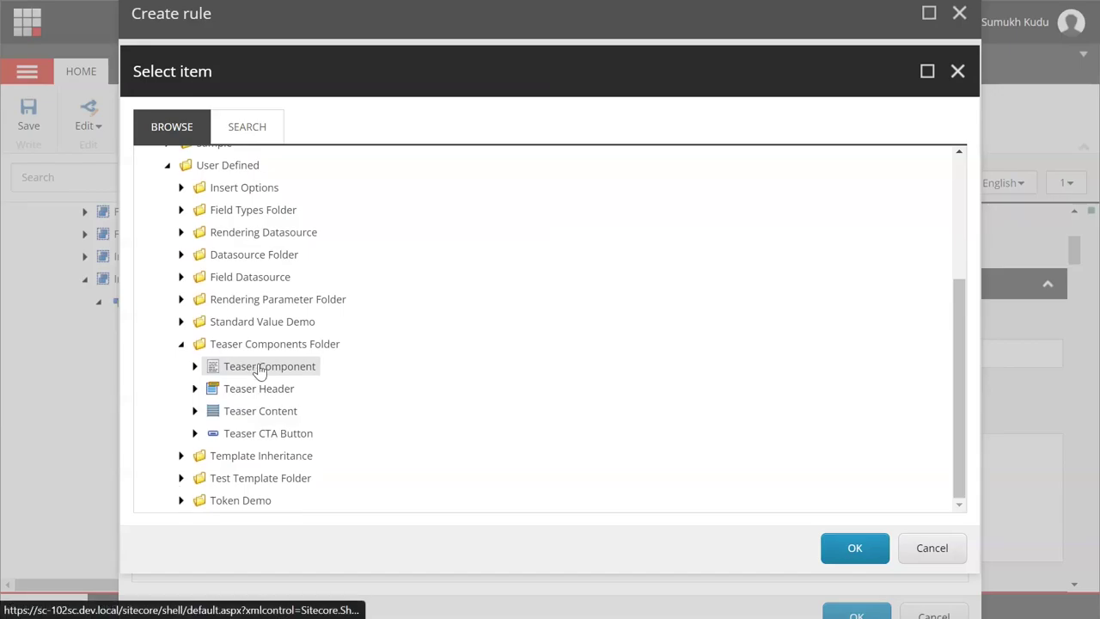
Set the condition template to Teaser Component and add an action adding the Teaser Header insert option
left_click(846, 557)
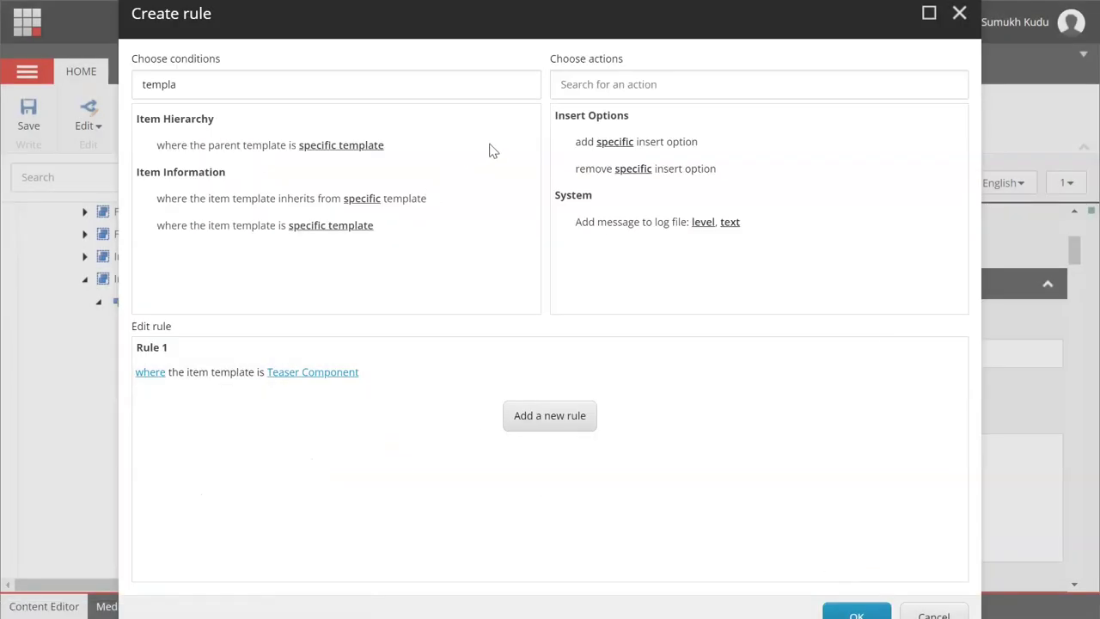
left_click(620, 146)
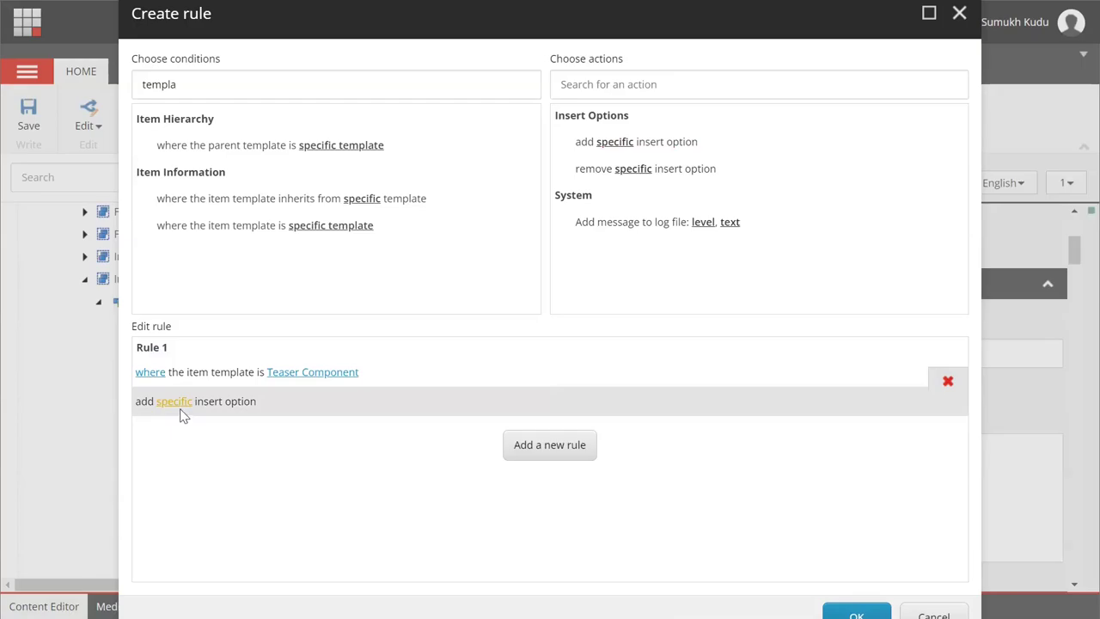
left_click(174, 403)
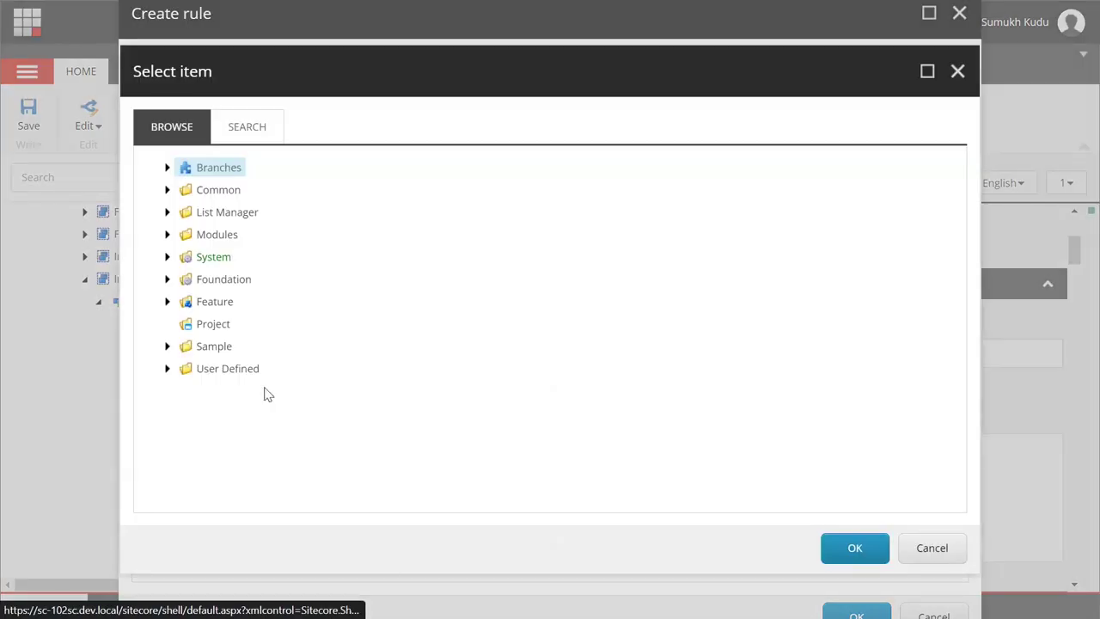
left_click(167, 368)
scroll(175, 421, "down", 3)
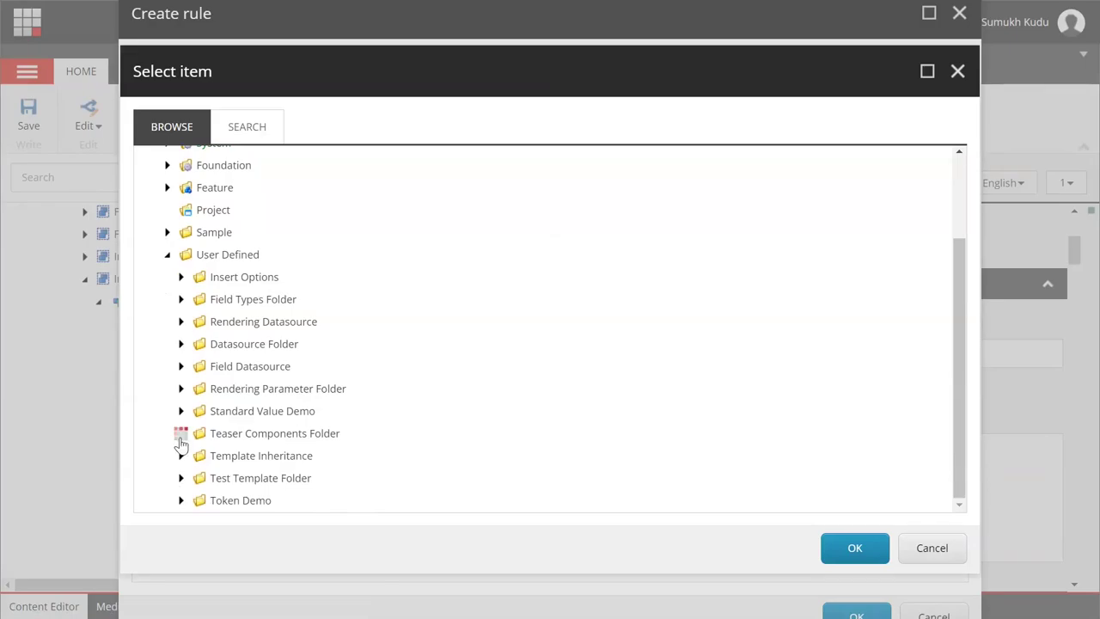
left_click(177, 433)
scroll(184, 418, "down", 2)
left_click(240, 391)
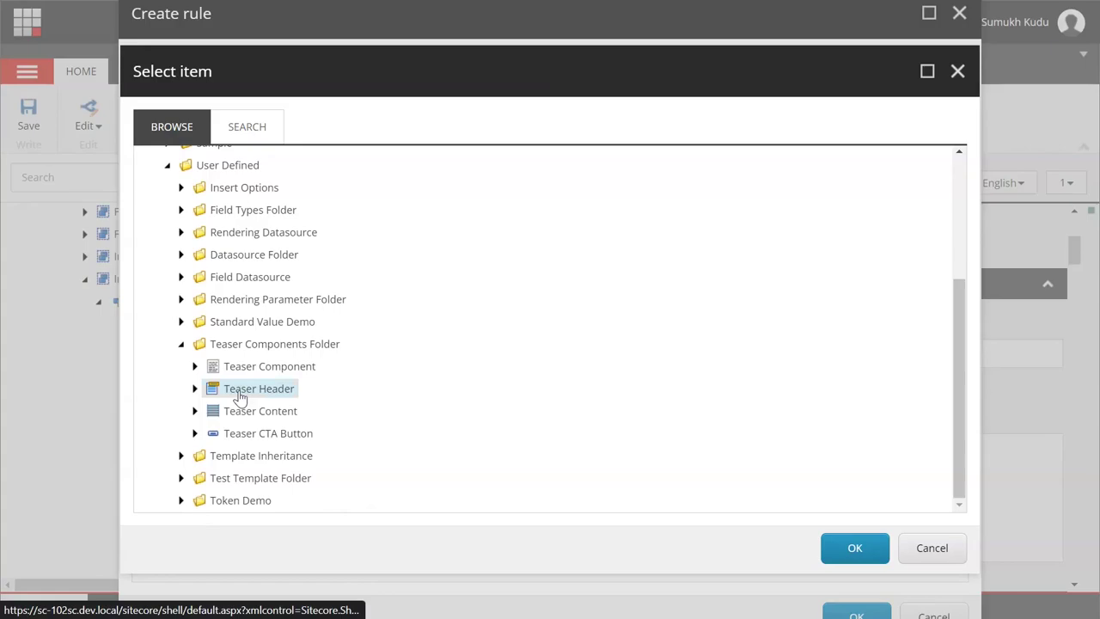
left_click(855, 555)
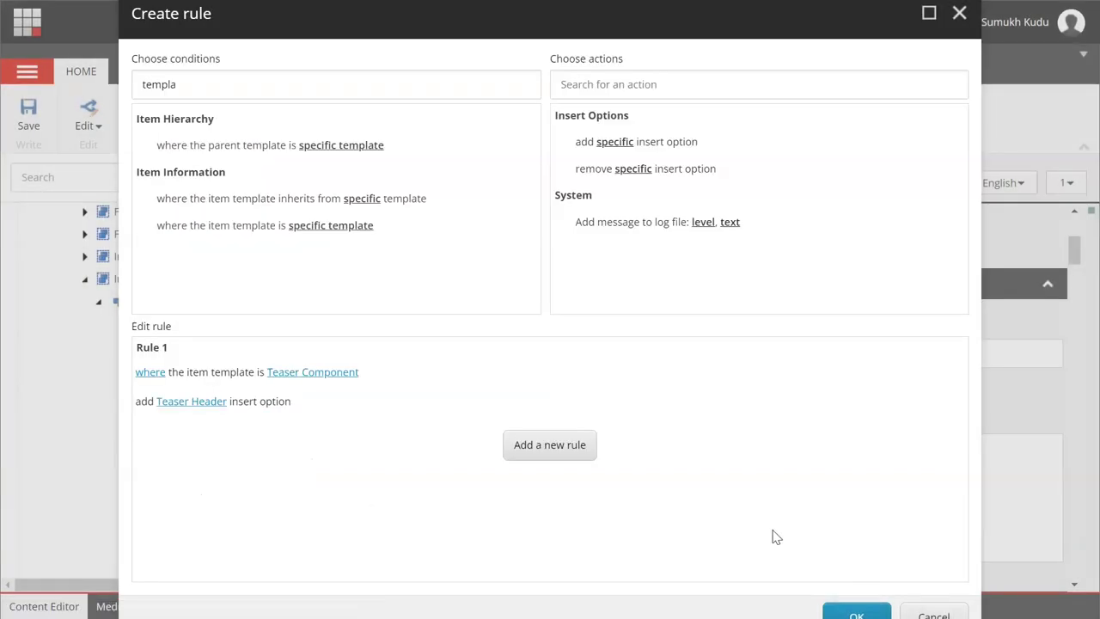
Add a second action that adds Teaser Content as an insert option
left_click(624, 143)
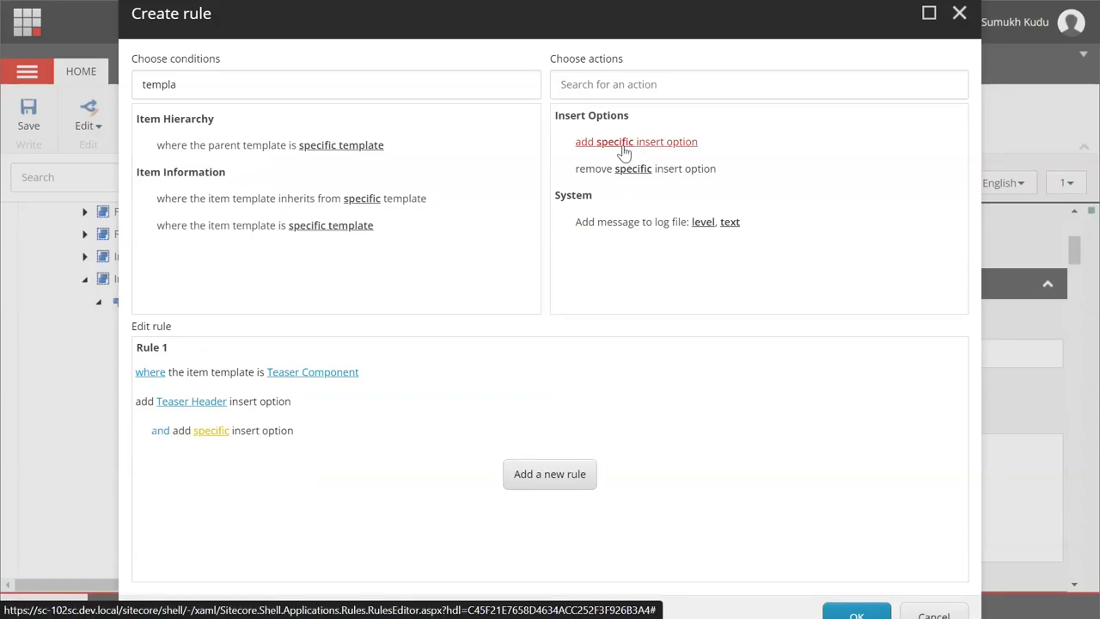
left_click(207, 432)
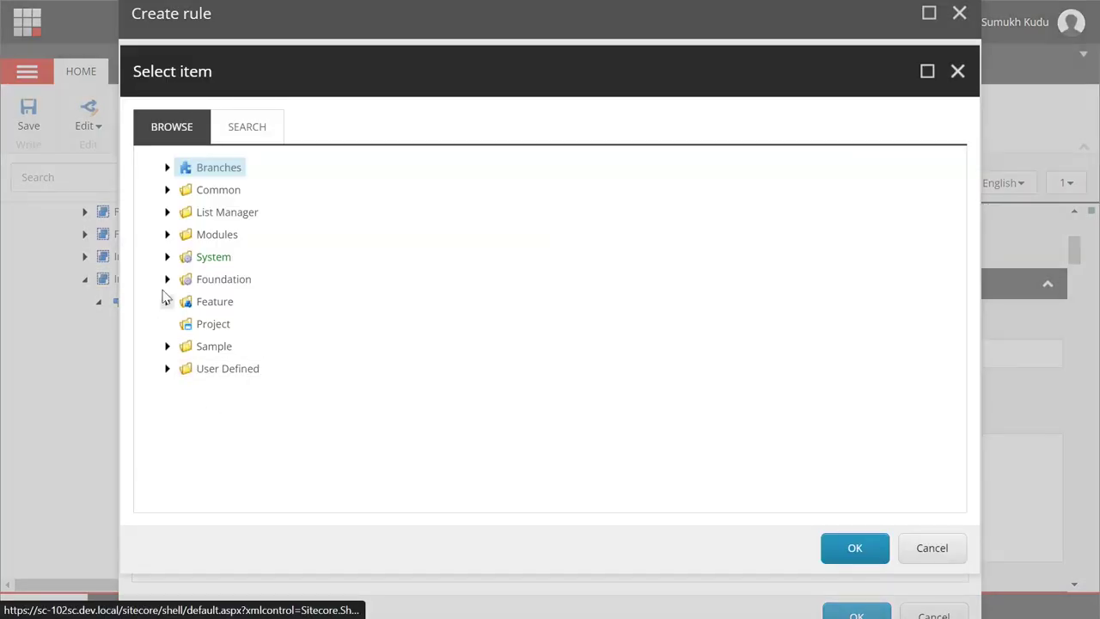
left_click(167, 369)
scroll(172, 374, "down", 1)
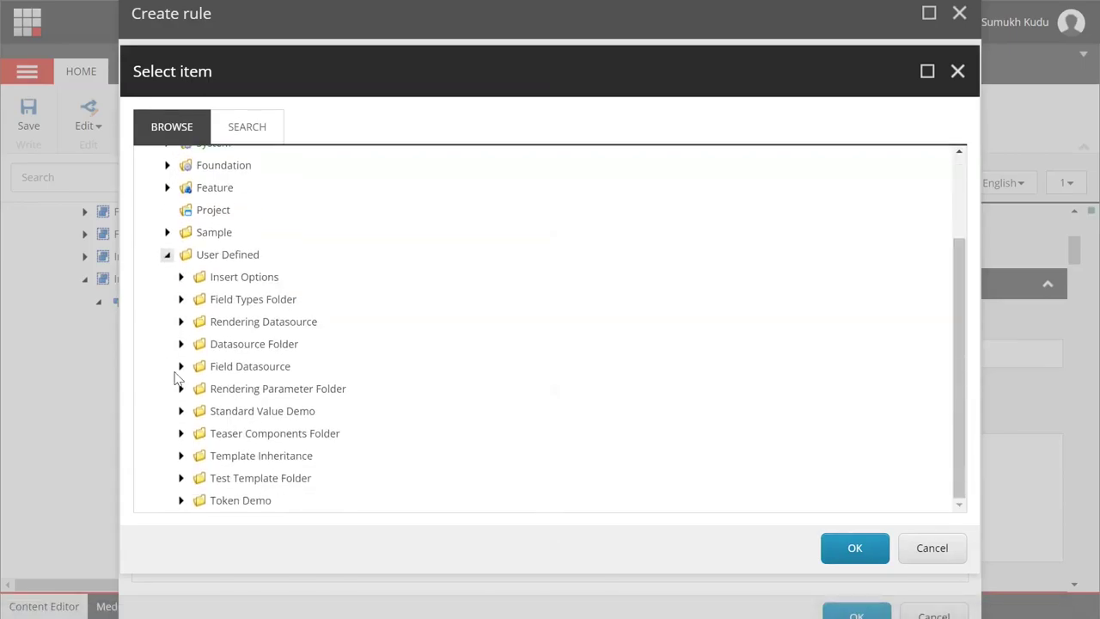
left_click(181, 433)
scroll(216, 451, "down", 1)
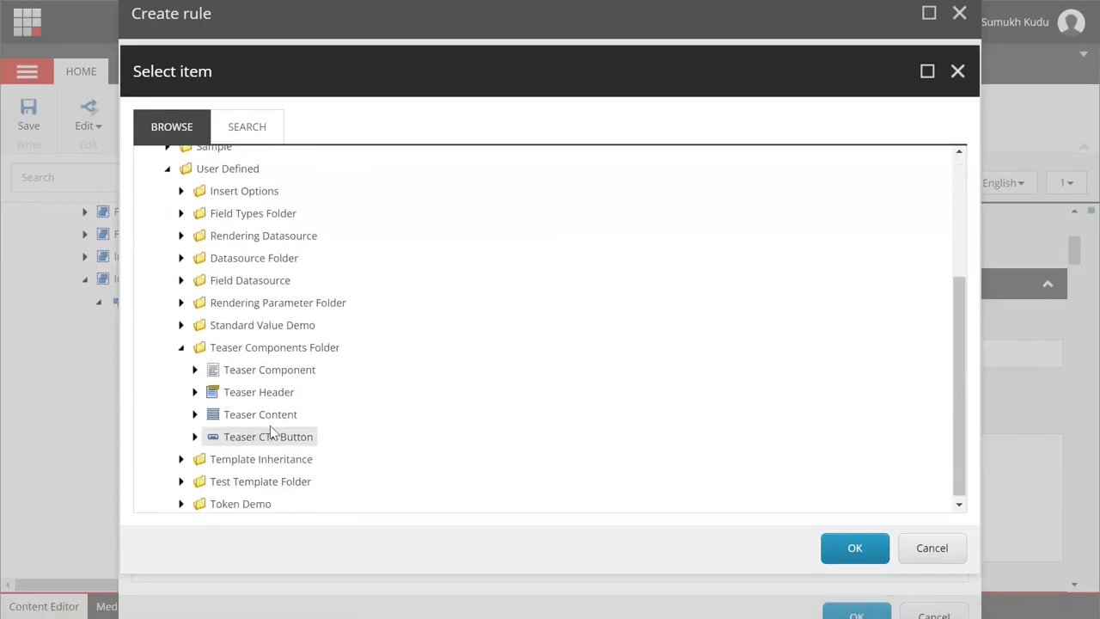
left_click(265, 416)
left_click(840, 554)
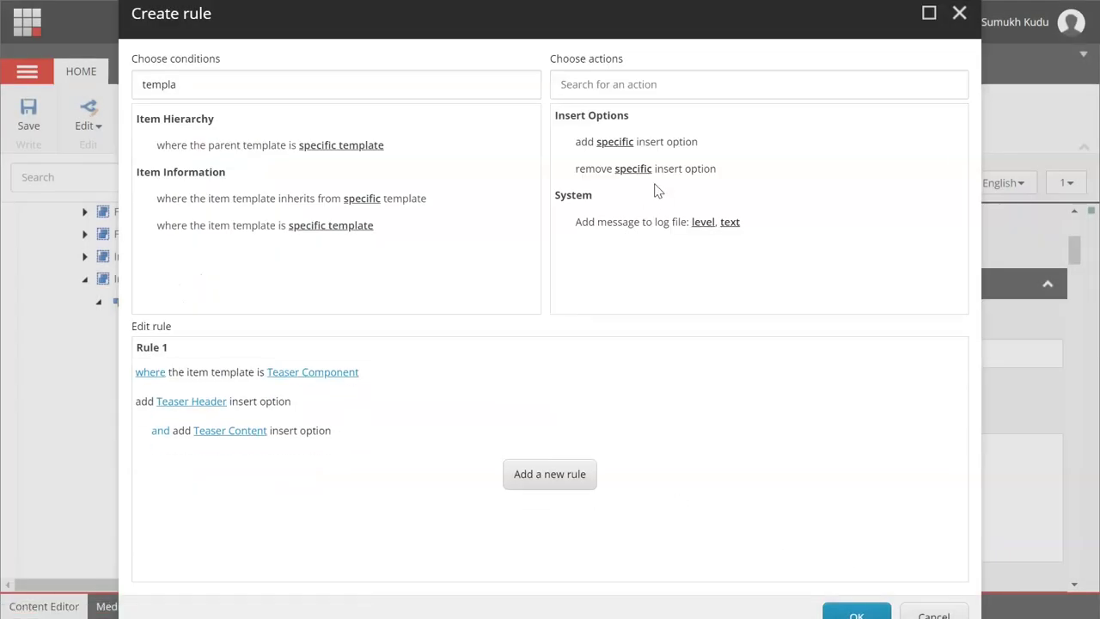
Add a third action for Teaser CTA Button, apply the rule, and save with Ctrl+S
left_click(622, 146)
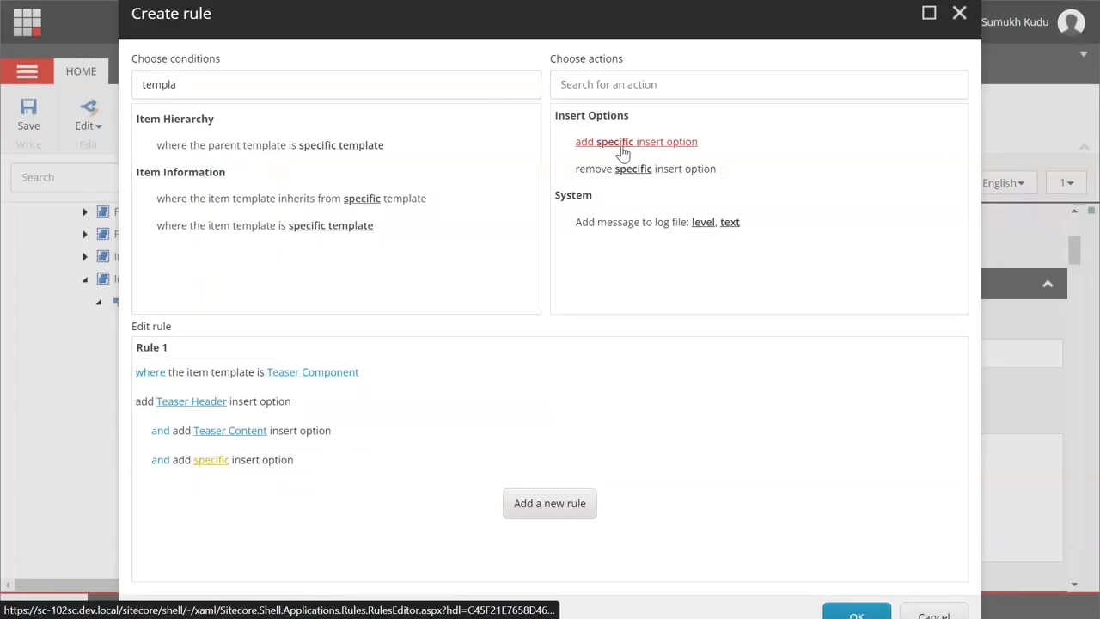
left_click(212, 460)
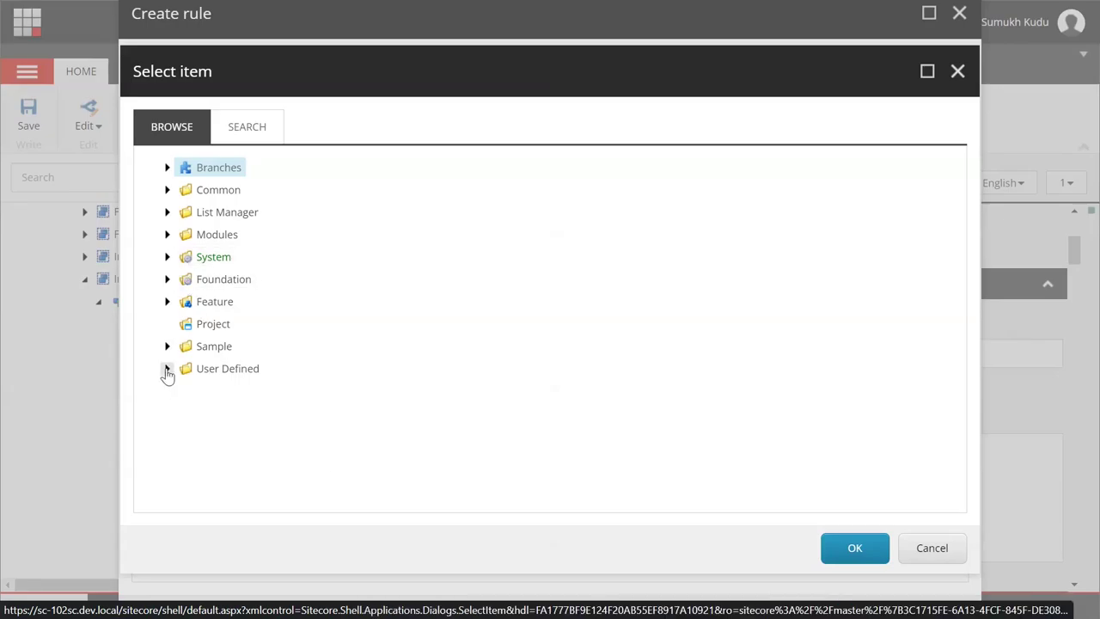
left_click(166, 369)
left_click(181, 432)
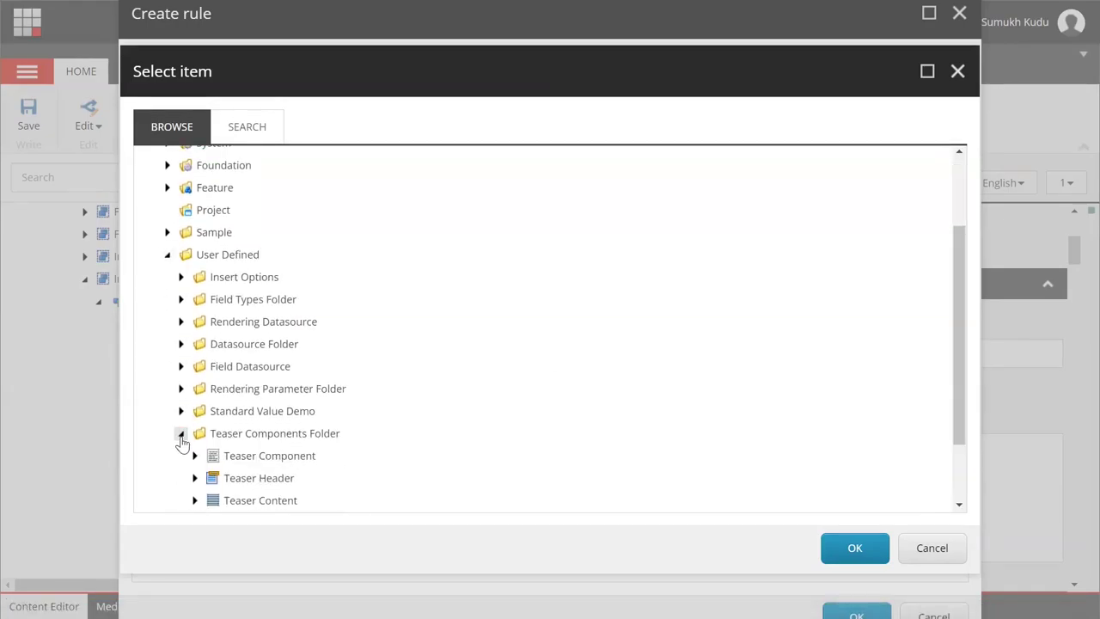
left_click(250, 433)
left_click(839, 558)
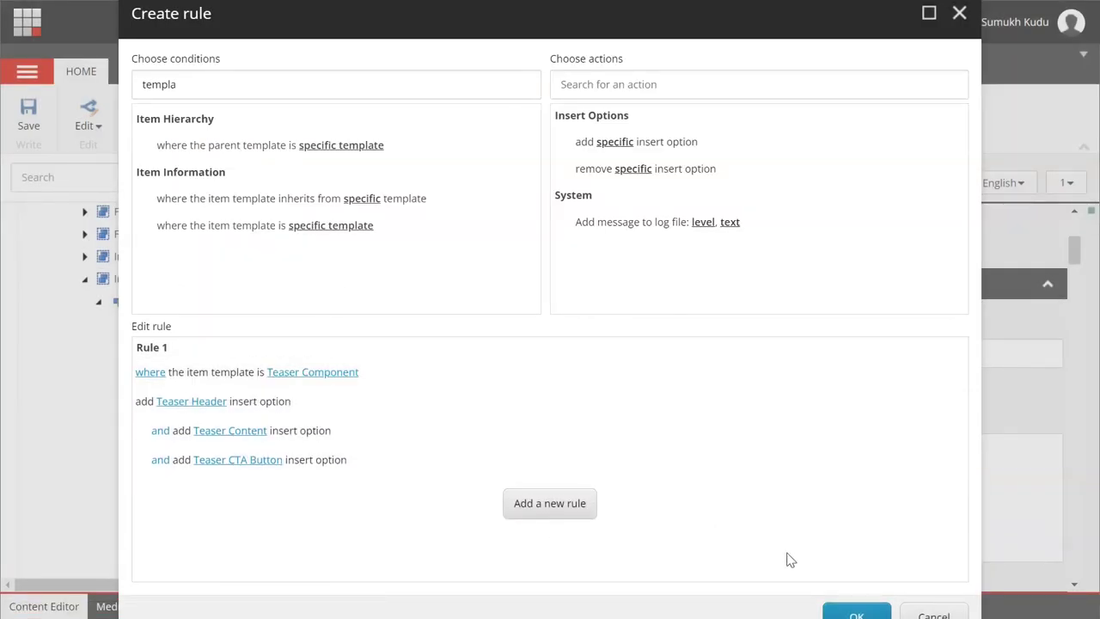
left_click(849, 611)
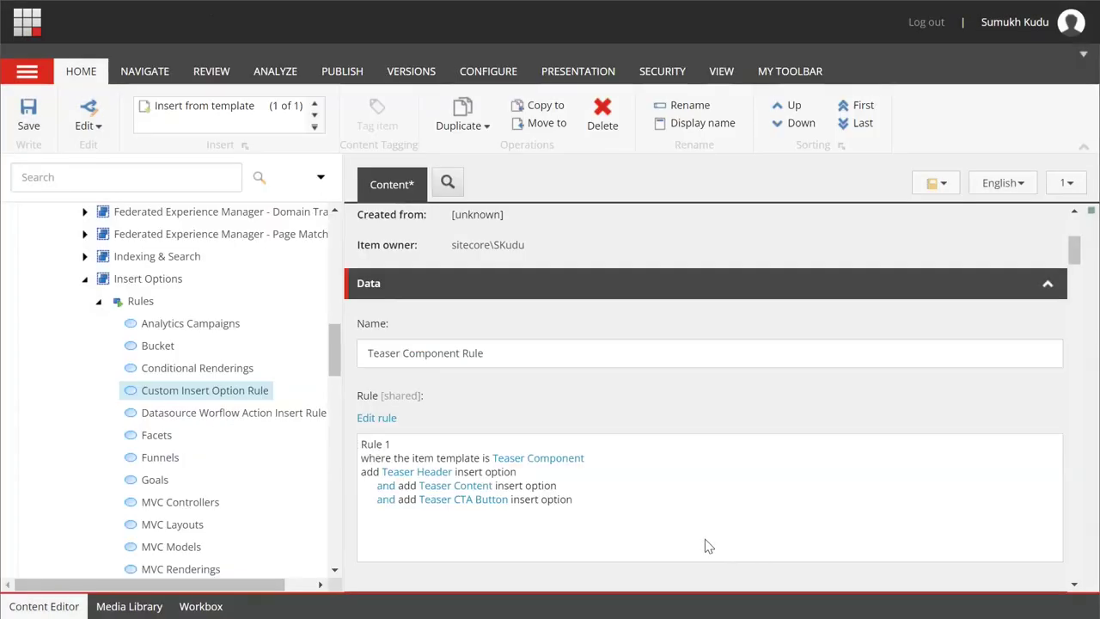
key("ctrl+s")
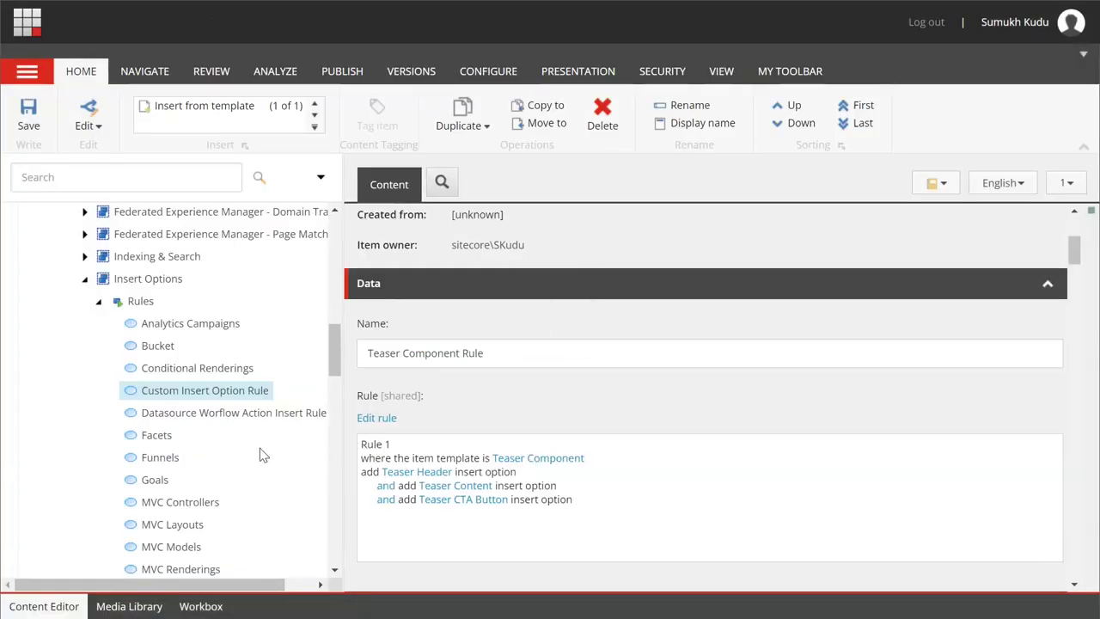
scroll(260, 448, "up", 10)
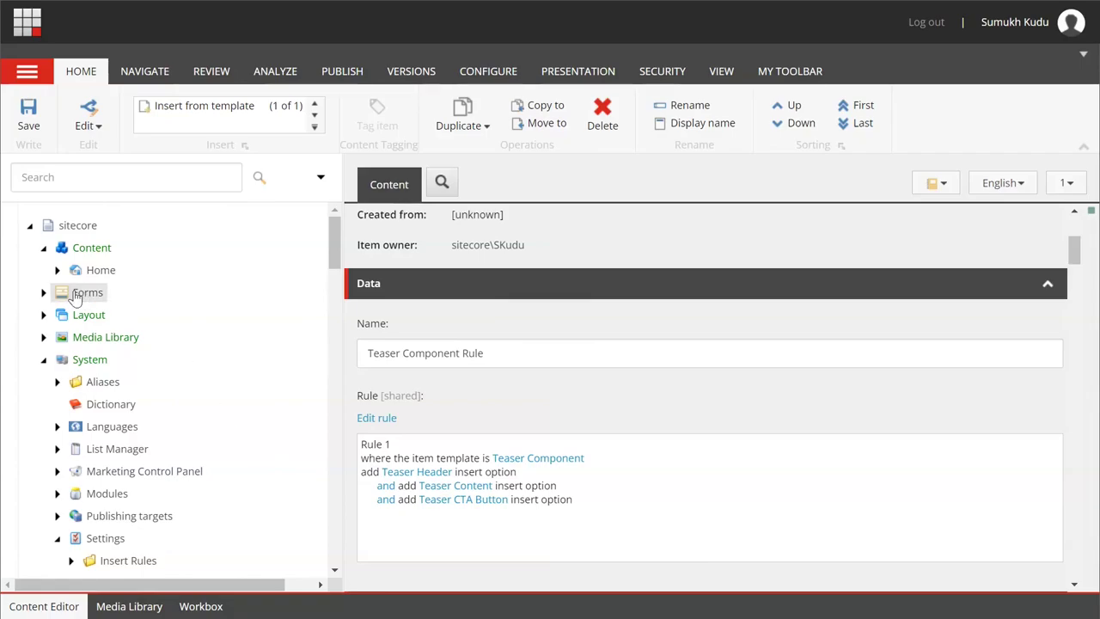
Start a new Home item from the Teaser Component template, trimming 'New ' so it's named Teaser Component
left_click(57, 269)
right_click(96, 274)
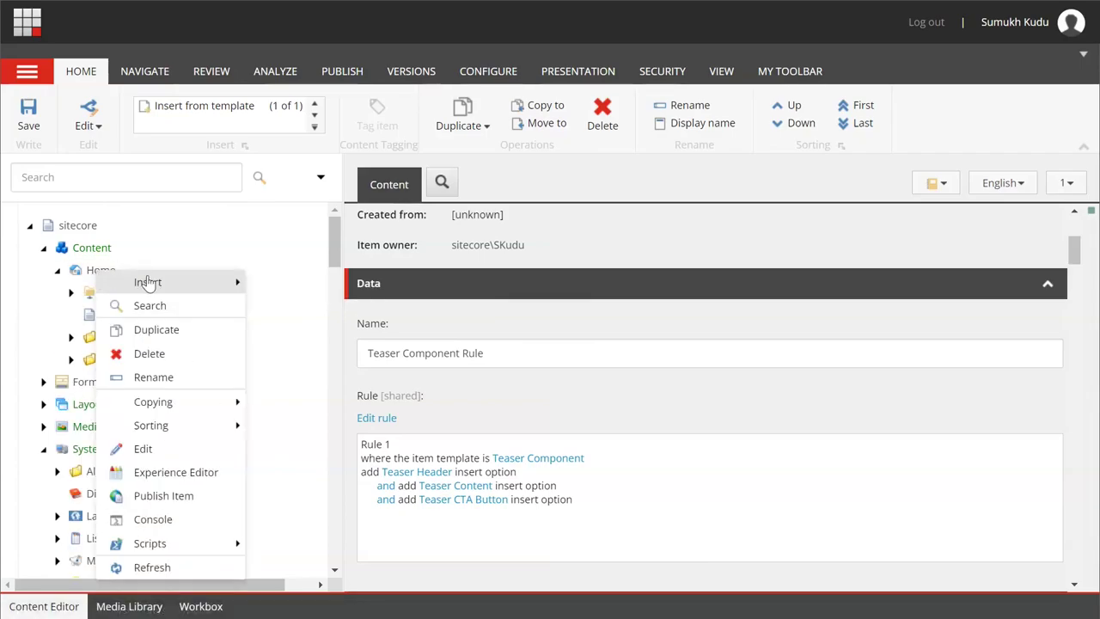
mouse_move(196, 286)
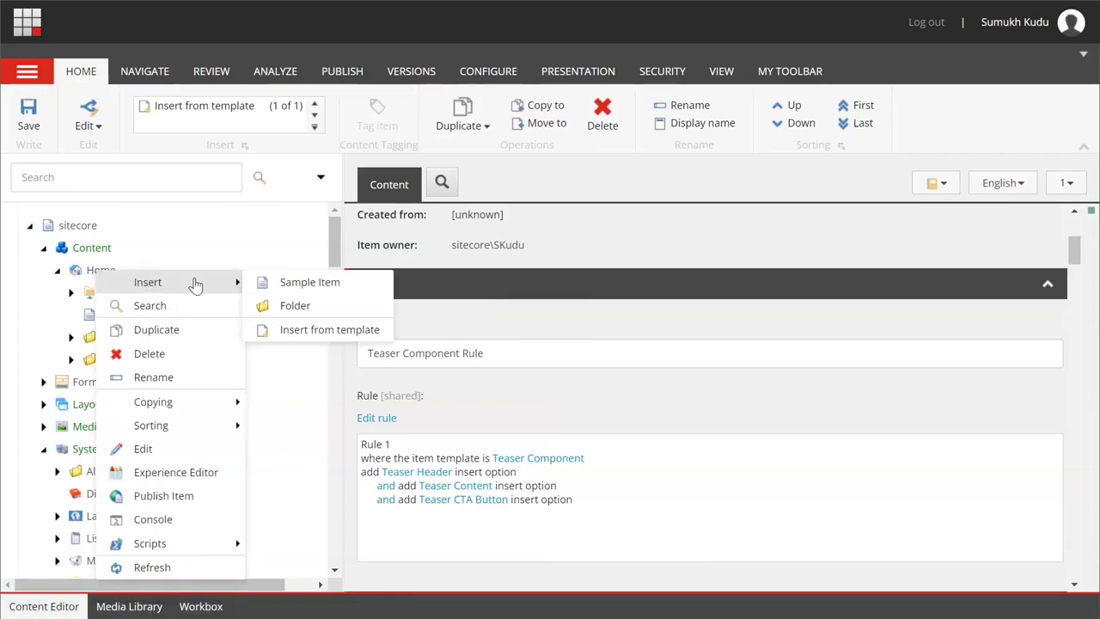
left_click(302, 335)
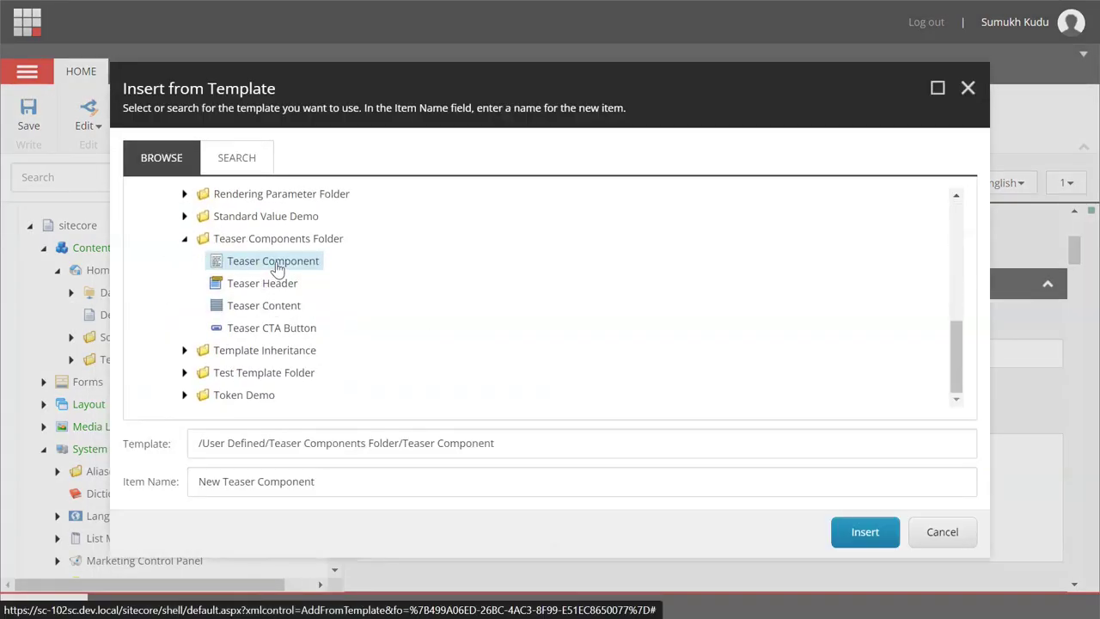
left_click(223, 486)
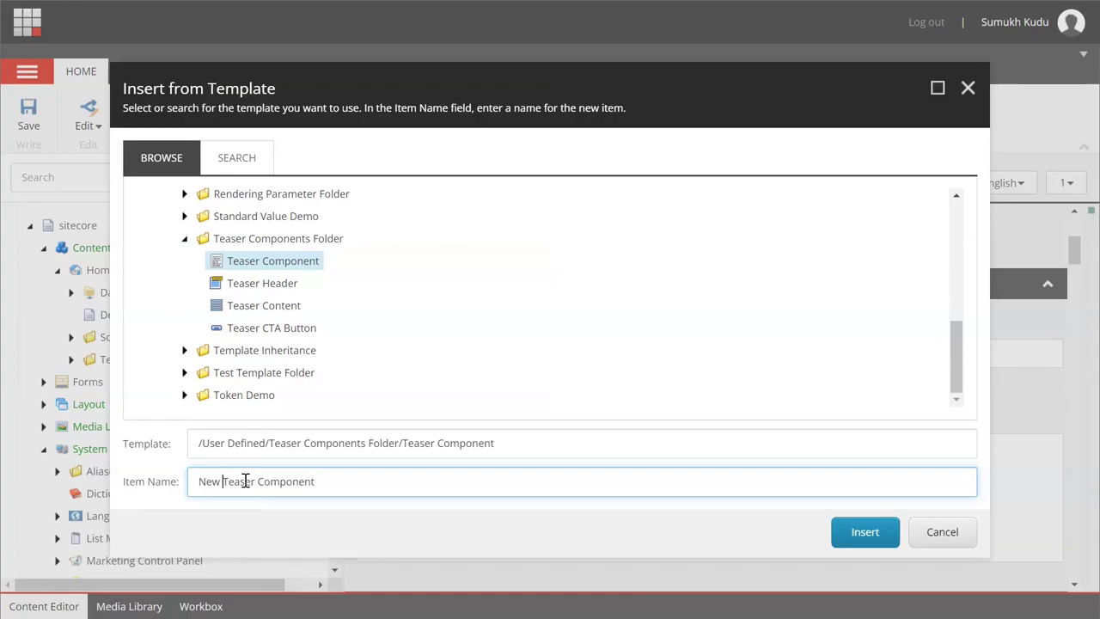
key("shift+Home")
key("BackSpace")
Create the Teaser Component item and check its Insert submenu lists Teaser Header, Content and CTA Button
left_click(871, 539)
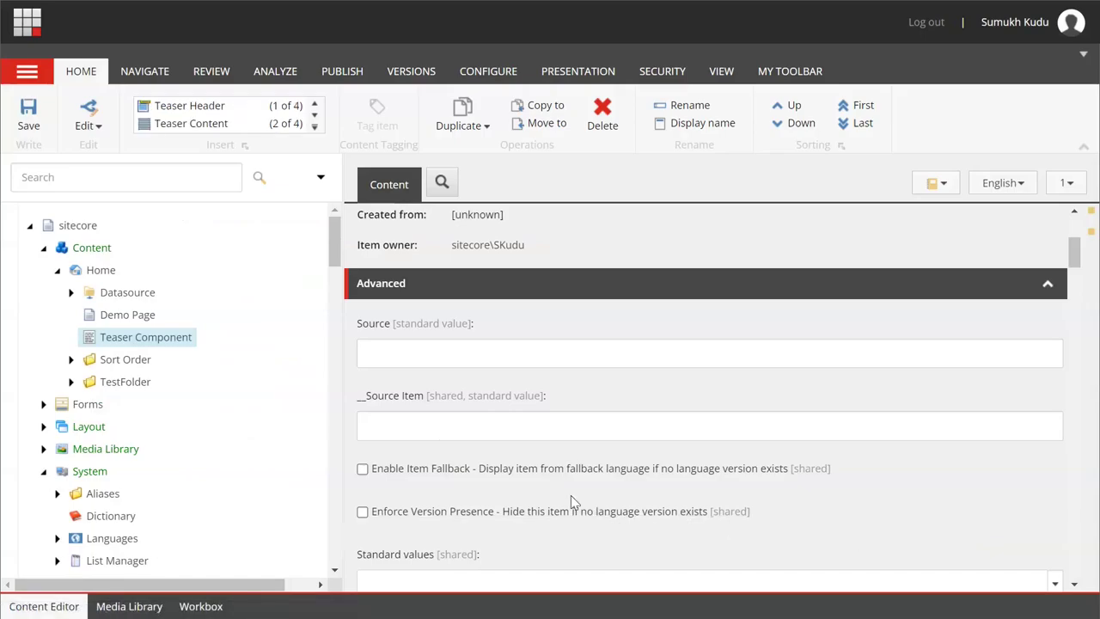
right_click(166, 341)
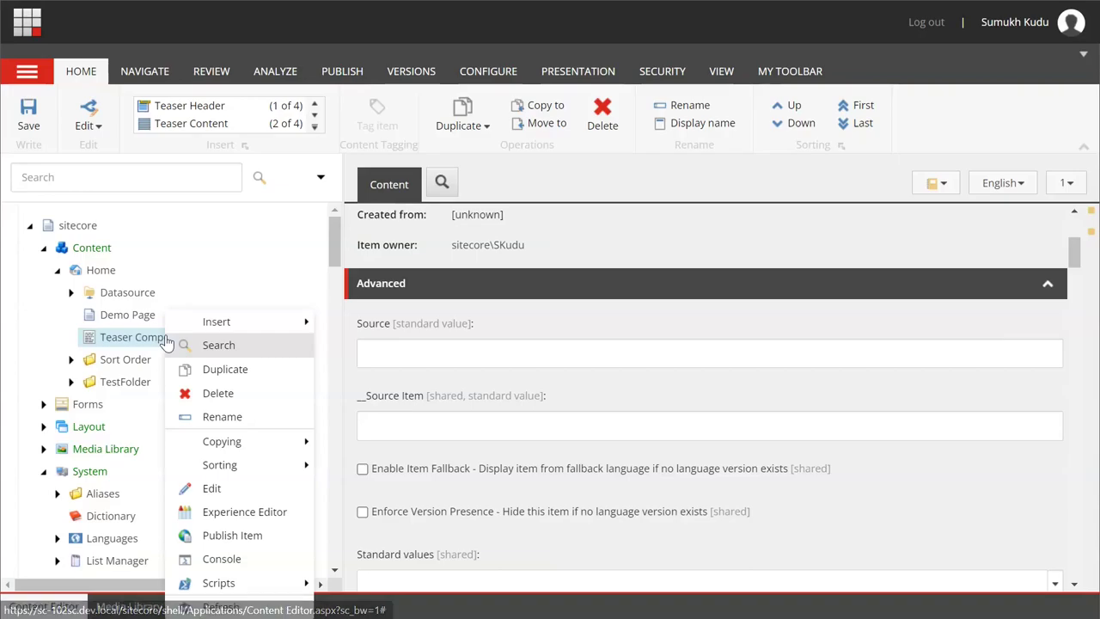
mouse_move(196, 325)
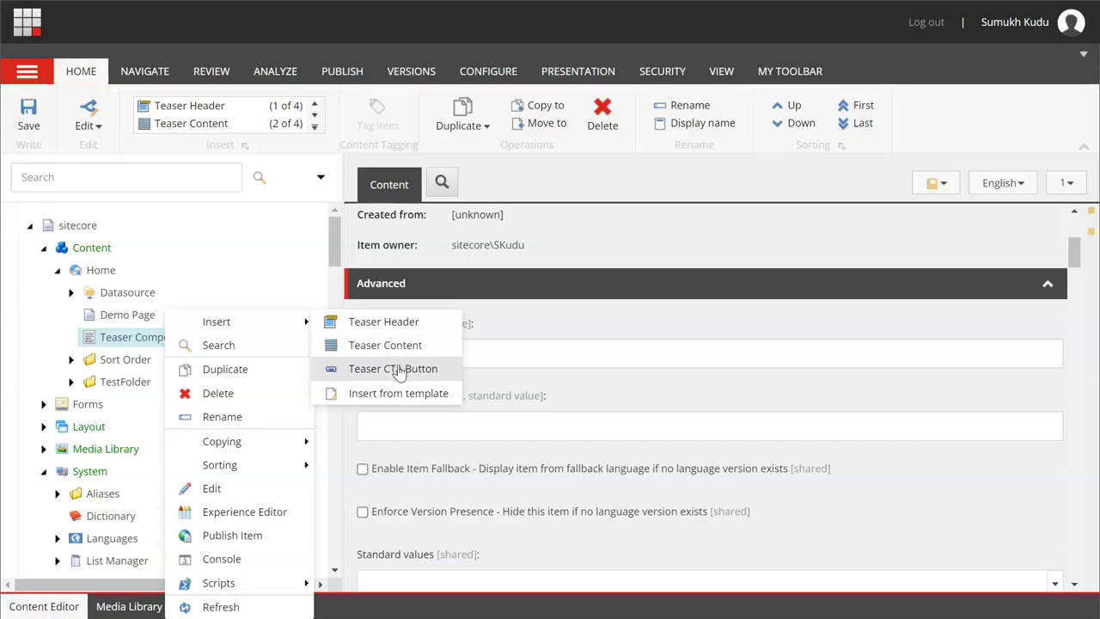
left_click(557, 393)
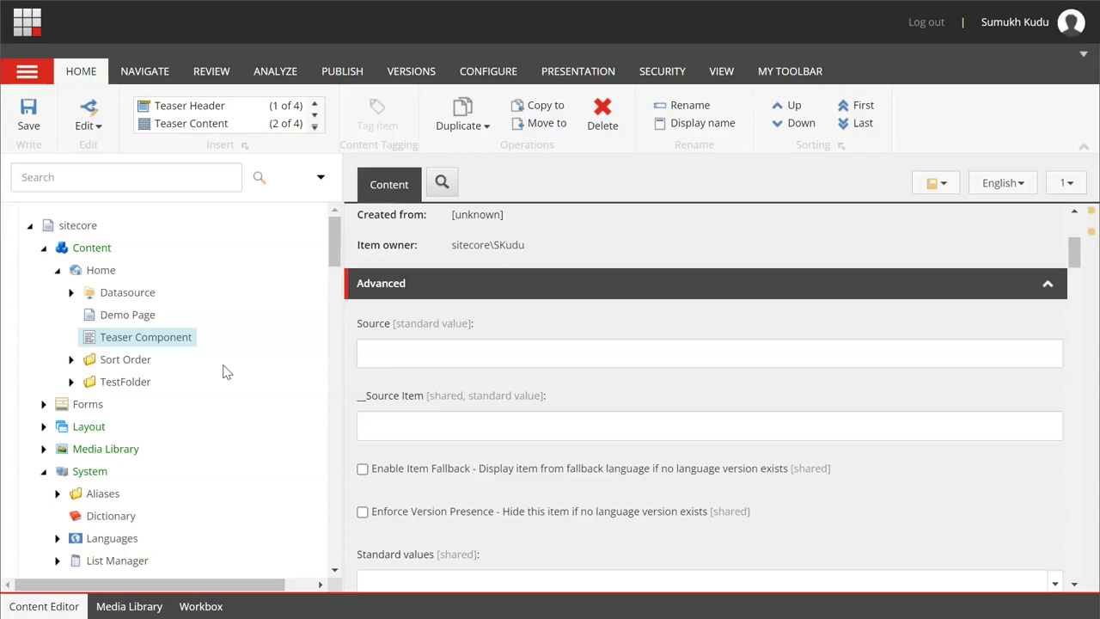